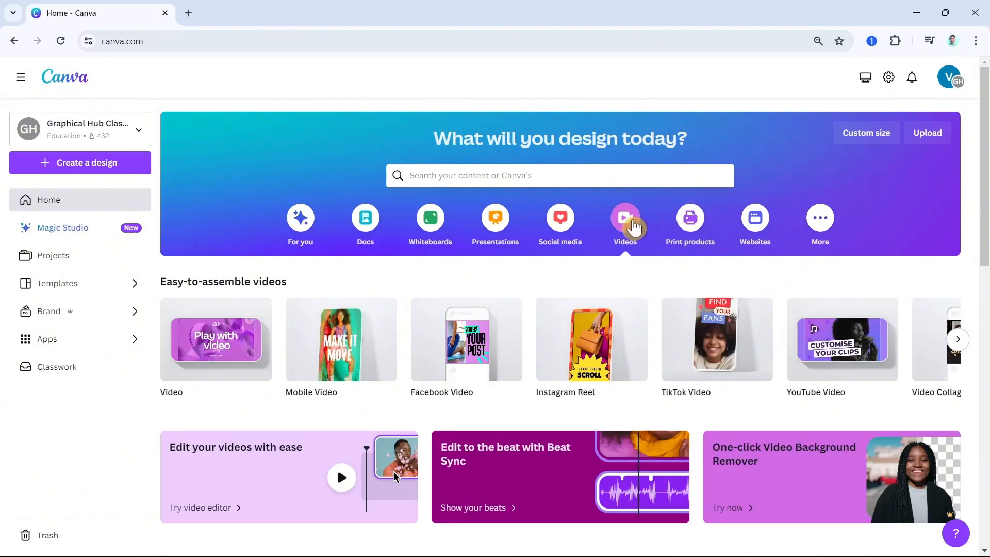
- Create a blank 1920 × 1080 px video and show the full list of recently used elements
mouse_move(218, 365)
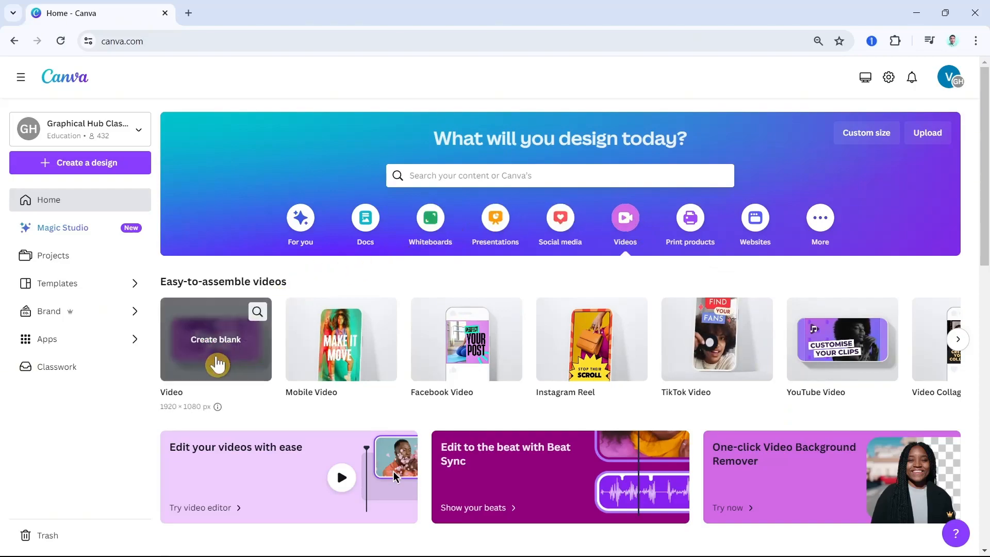
click(217, 361)
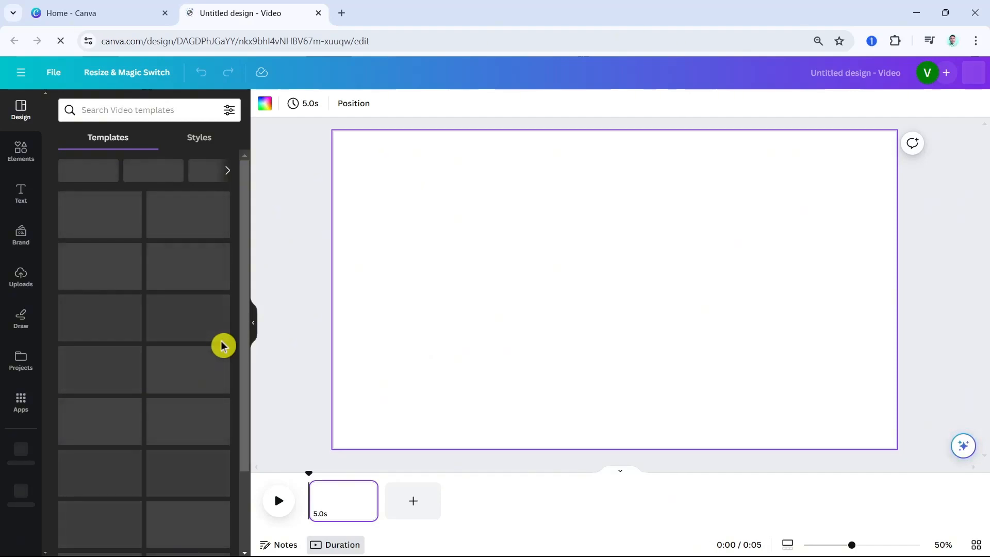
click(39, 284)
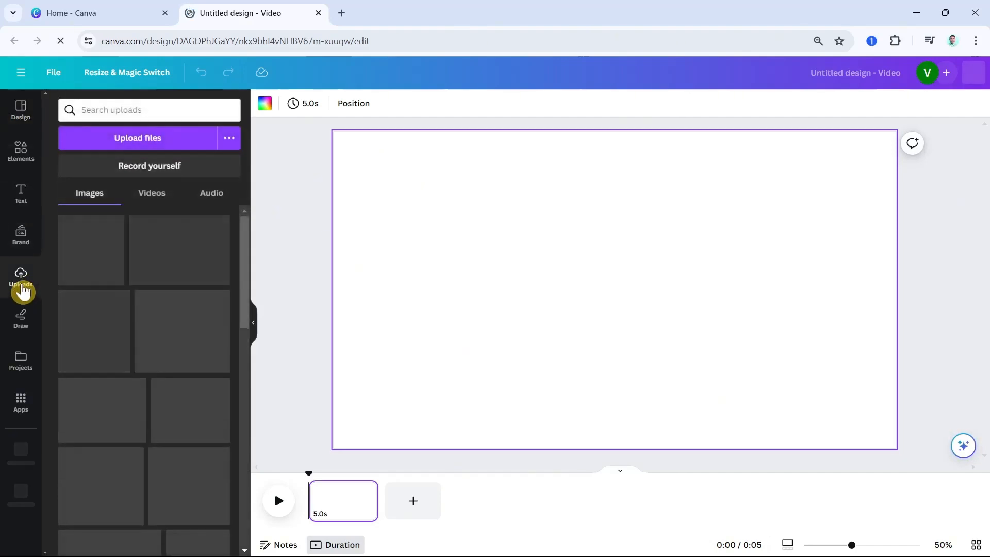
click(16, 166)
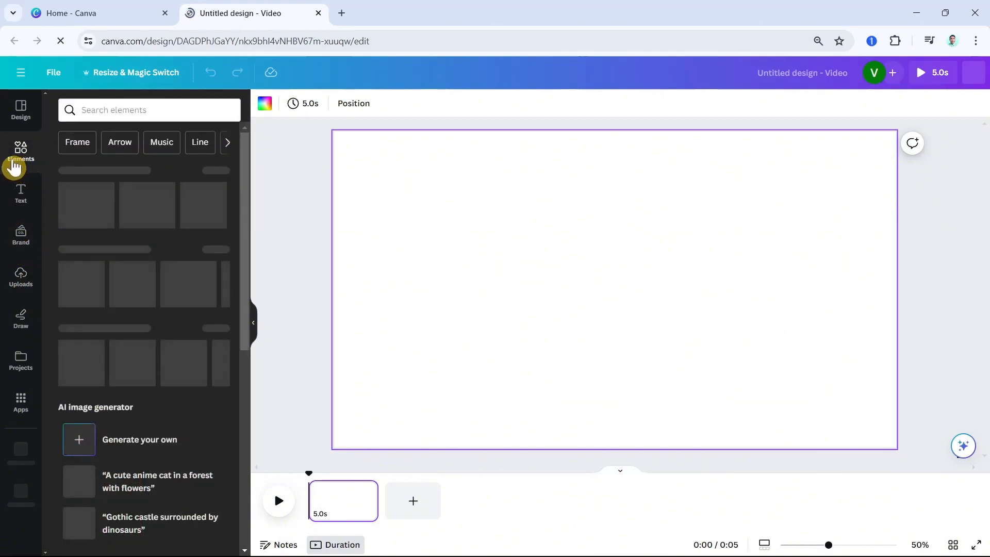
click(217, 171)
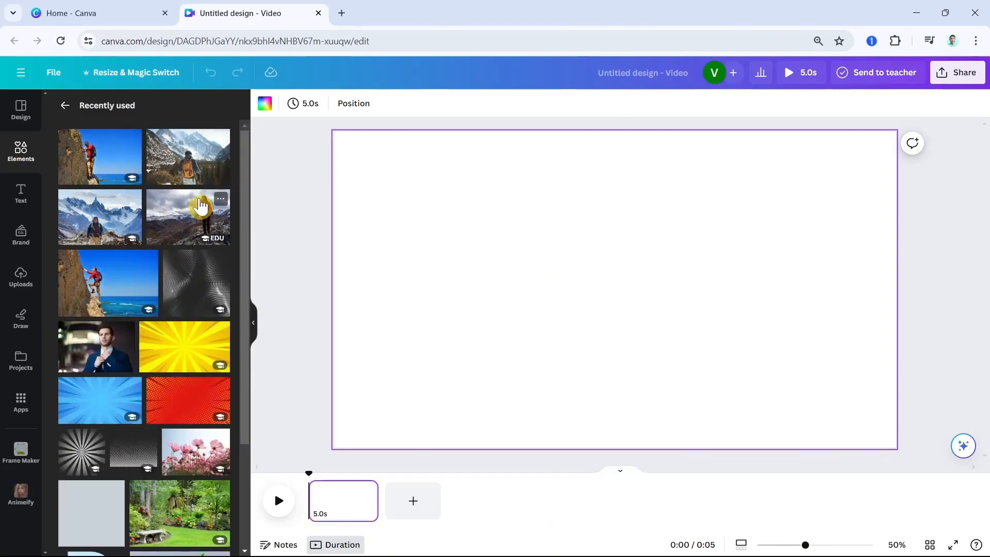
- Add the rock climber photo to the first page and enlarge it to cover the whole page
click(99, 295)
drag(590, 307, 494, 272)
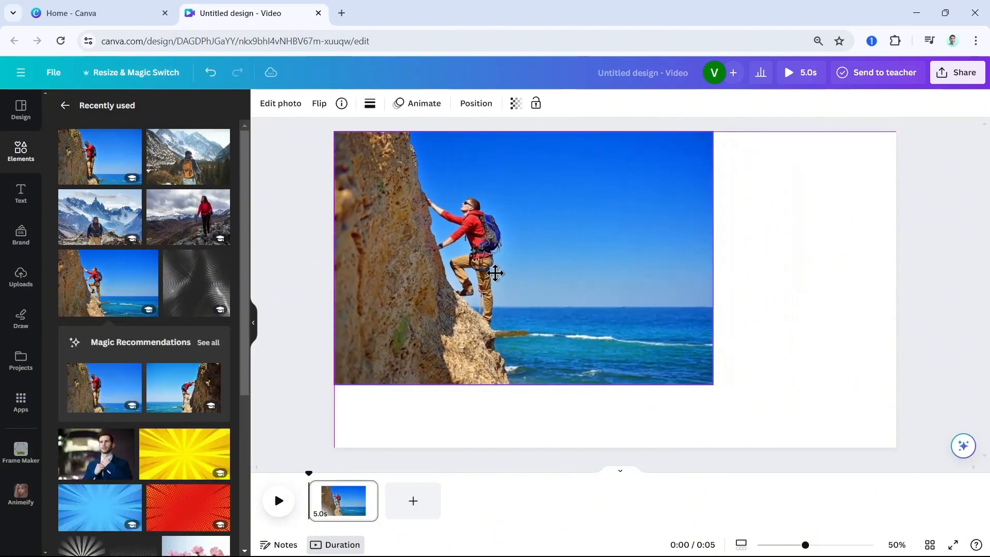
drag(712, 384, 902, 501)
- Add a second page fully covered by the orange-backpack hiker photo, and duplicate that page
click(413, 501)
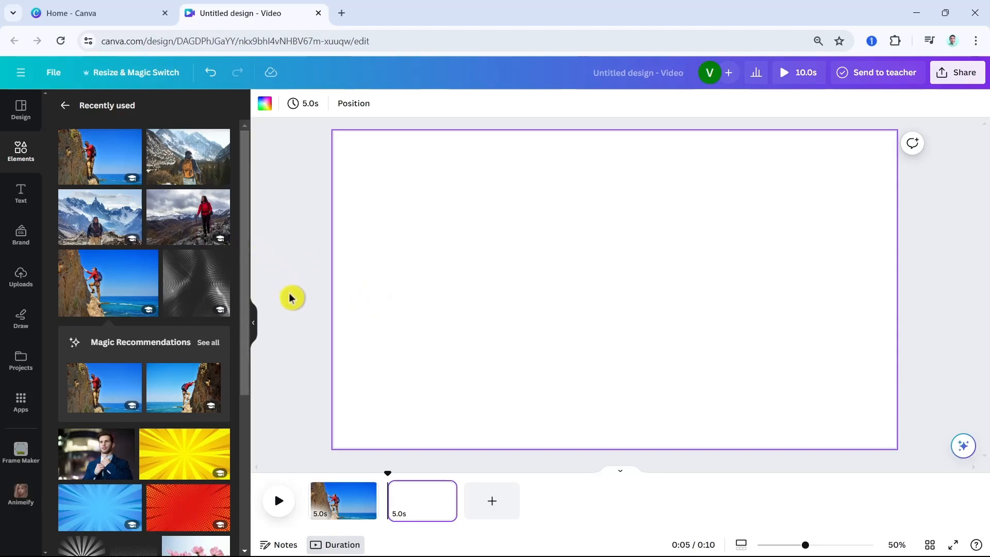
click(183, 158)
drag(502, 287, 423, 258)
drag(712, 386, 902, 506)
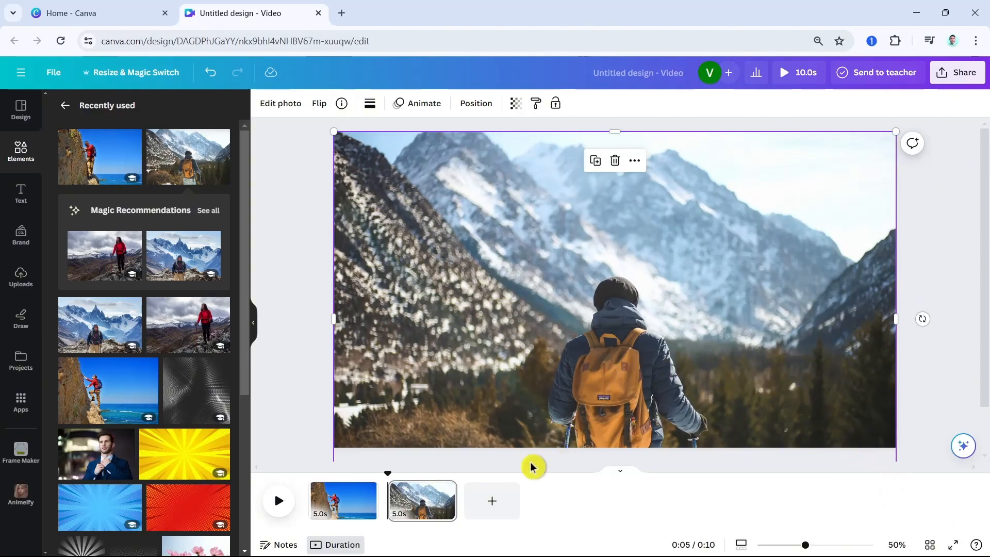
click(445, 490)
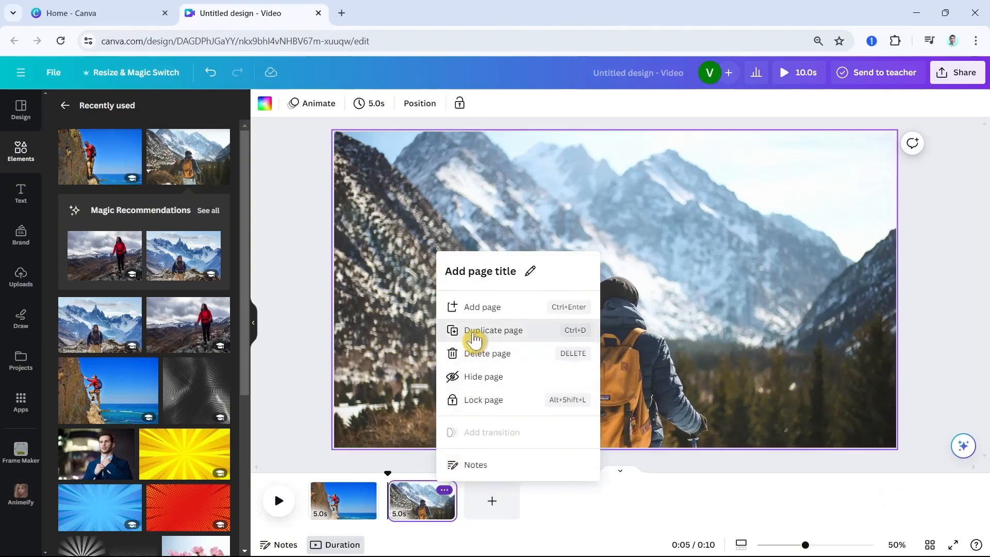
click(474, 335)
- Add a fourth page fully covered by the photo of the red-jacket hiker with trekking poles, and duplicate that page
click(575, 496)
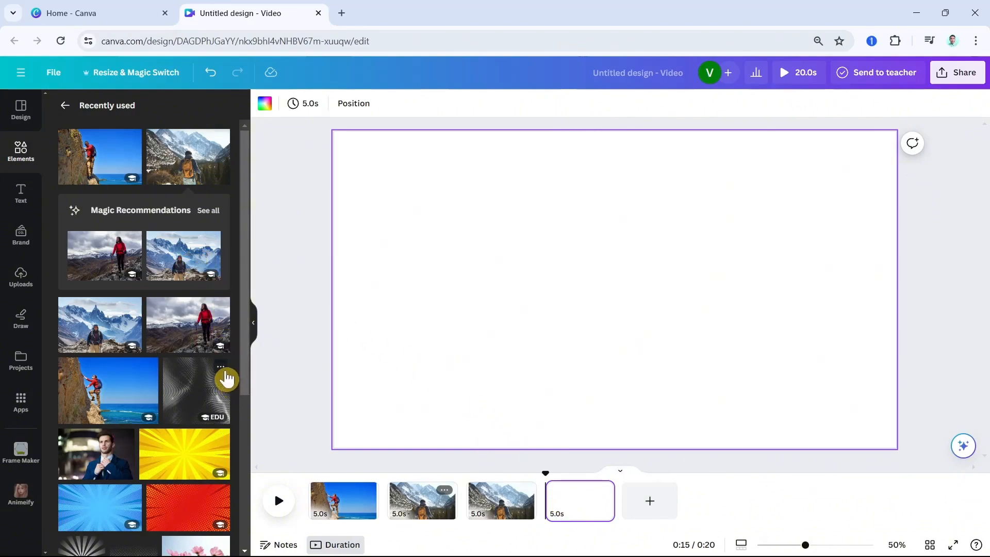
click(104, 259)
drag(508, 311, 486, 277)
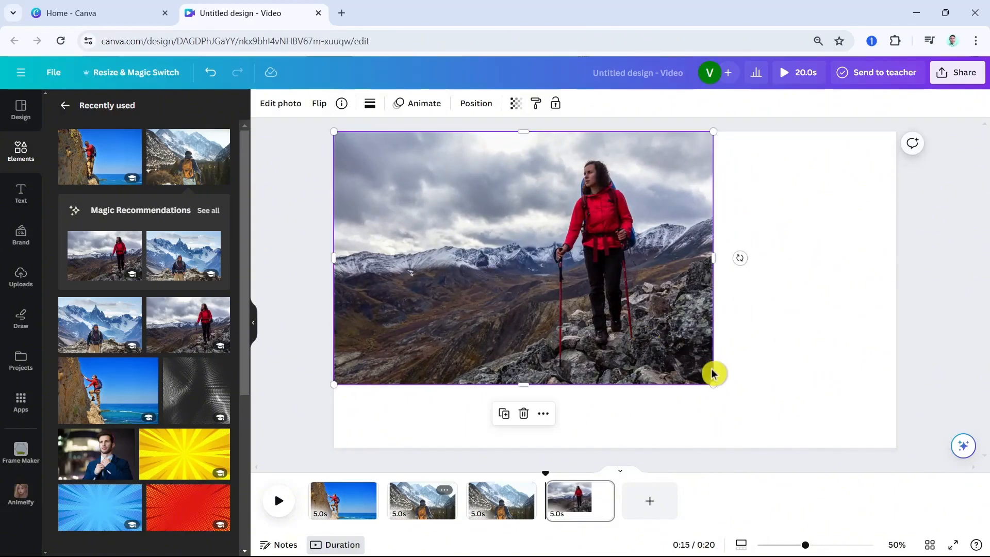
drag(713, 384, 888, 512)
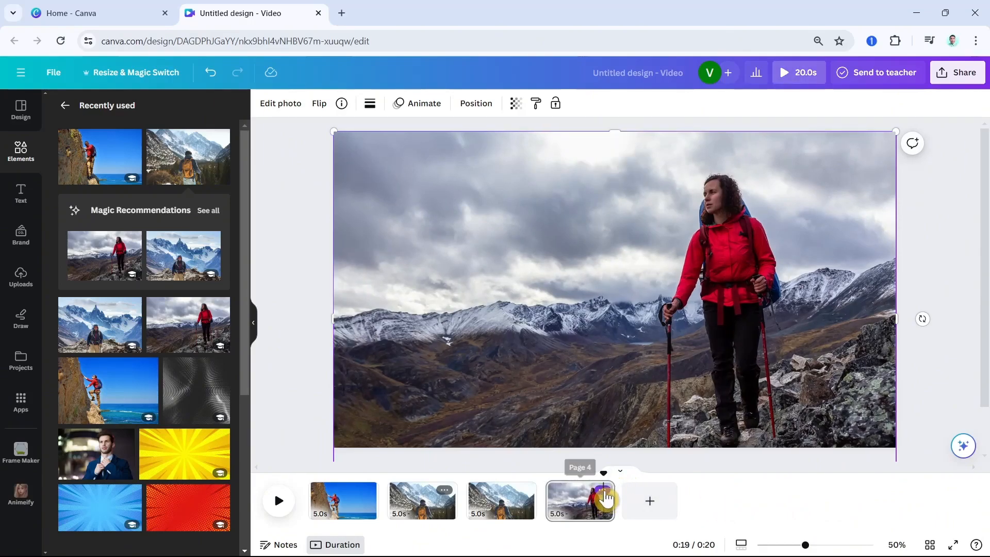
click(603, 491)
click(643, 310)
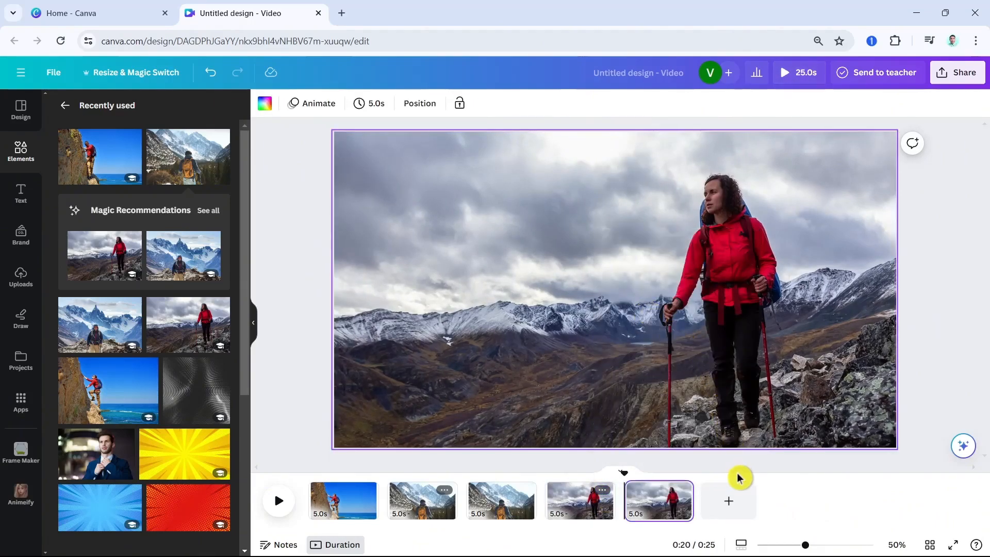
- Add a sixth page fully covered by the photo of the hooded hiker before snowy peaks, and duplicate that page
click(728, 501)
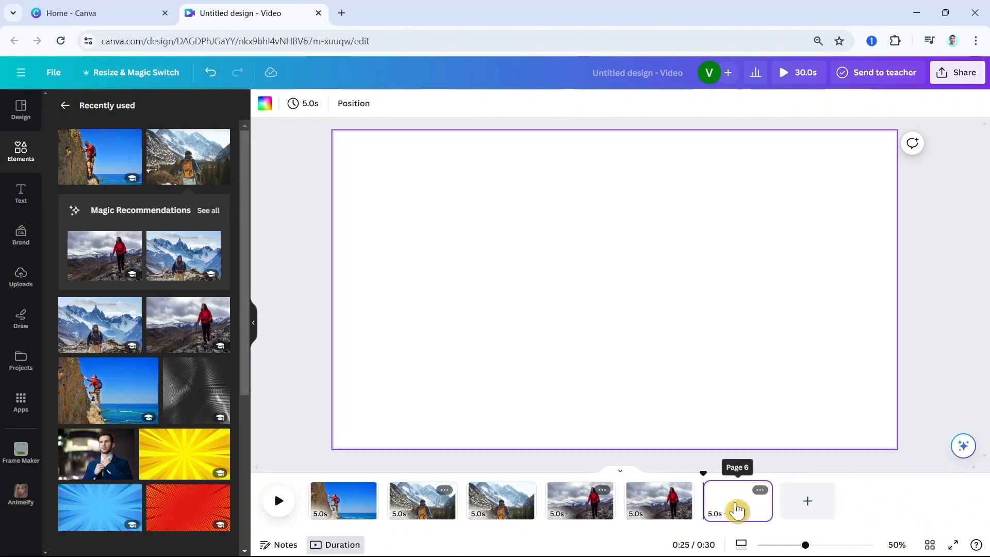
click(188, 268)
drag(631, 324, 537, 283)
drag(716, 390, 907, 498)
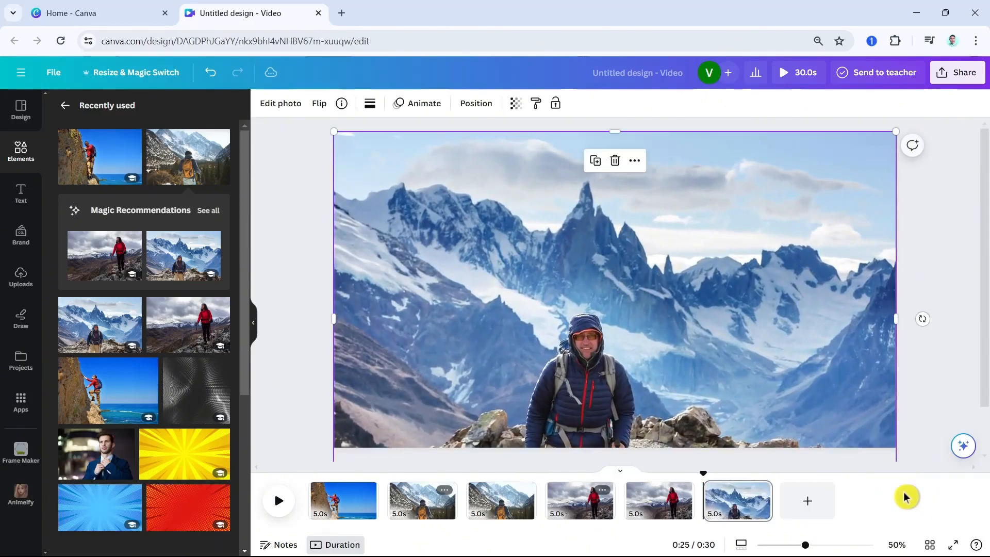
click(761, 493)
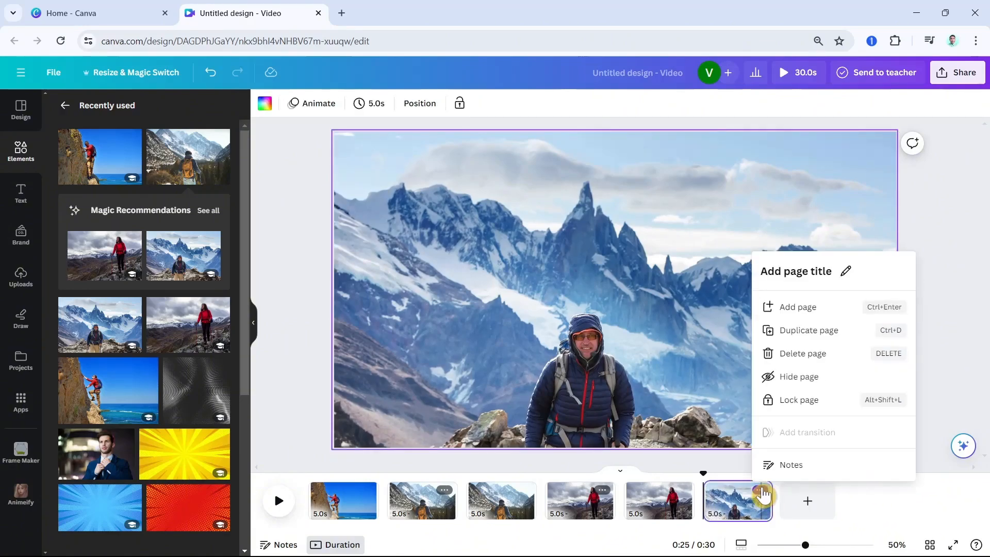
click(799, 333)
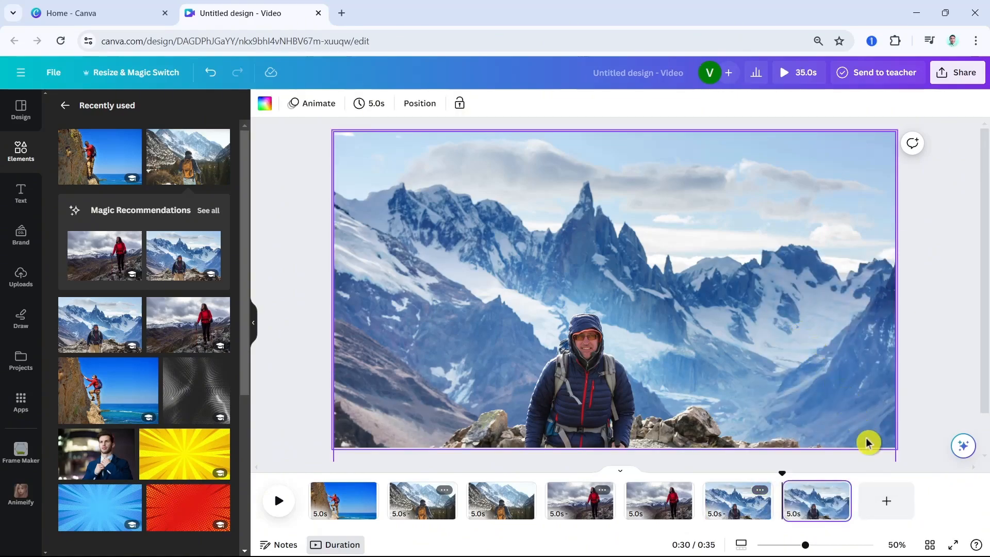
- Add an eighth page and cover it completely with the rock climber photo
click(887, 501)
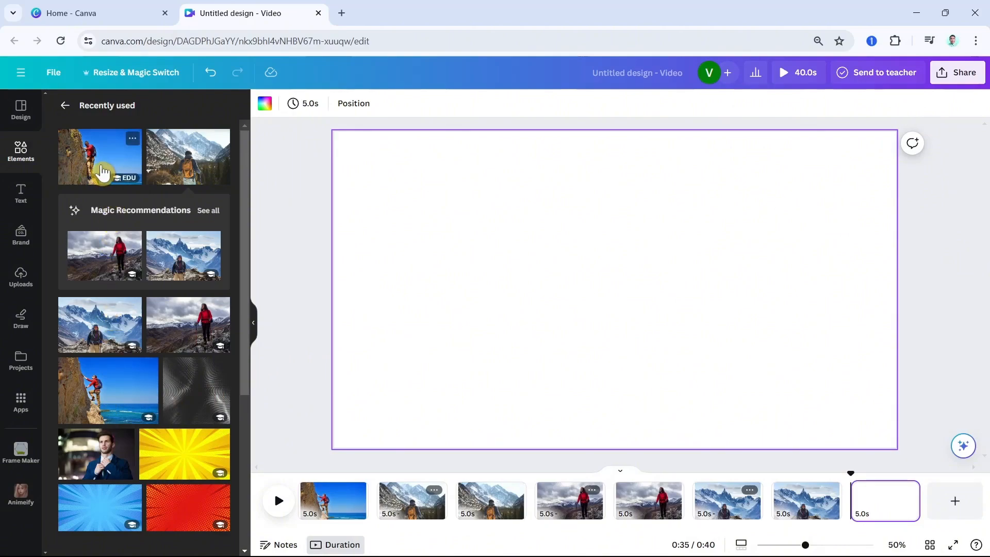
click(118, 405)
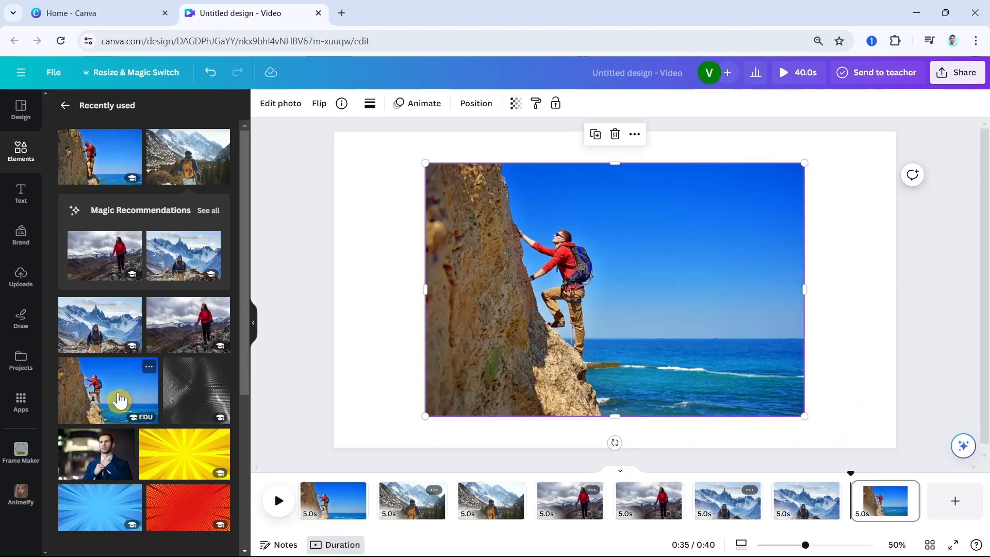
drag(568, 300, 479, 265)
drag(711, 383, 898, 511)
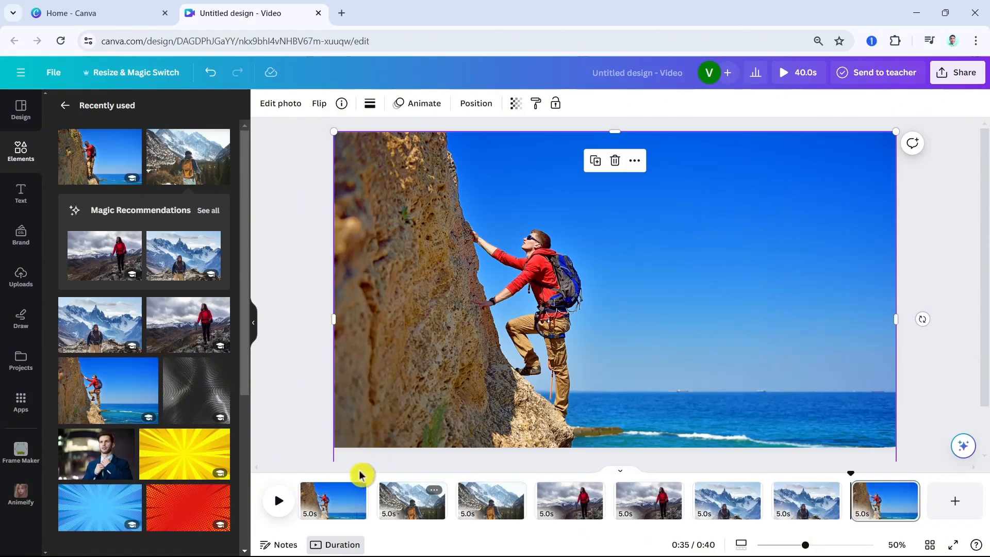
- Overlay the red-jacket hiker photo at full-page size on page 3 and remove the photo's background
click(327, 487)
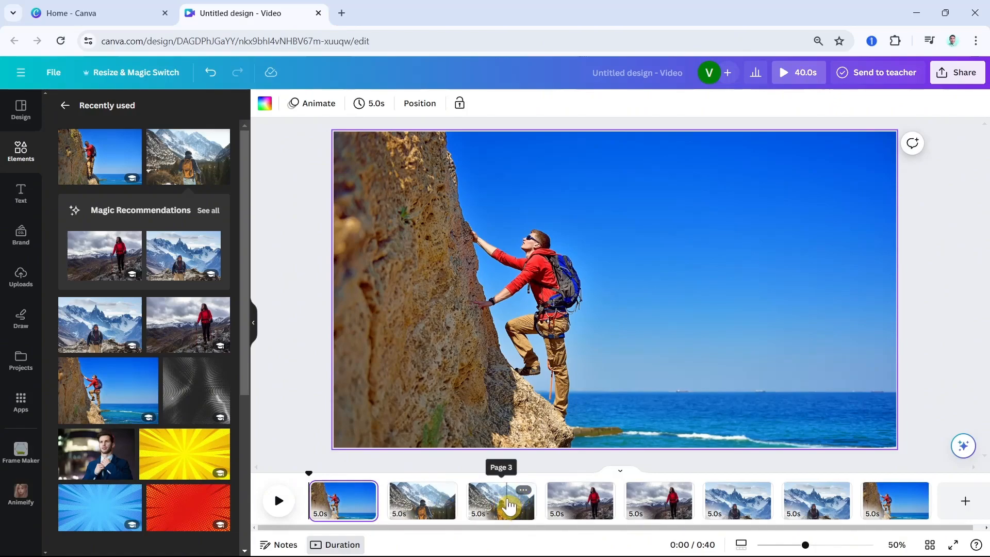
click(509, 506)
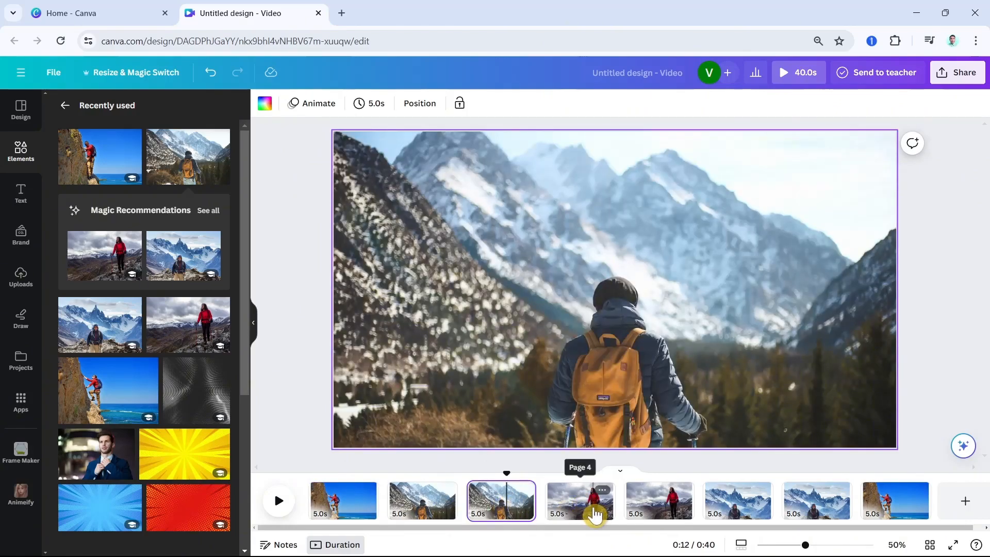
click(113, 252)
drag(612, 306, 517, 273)
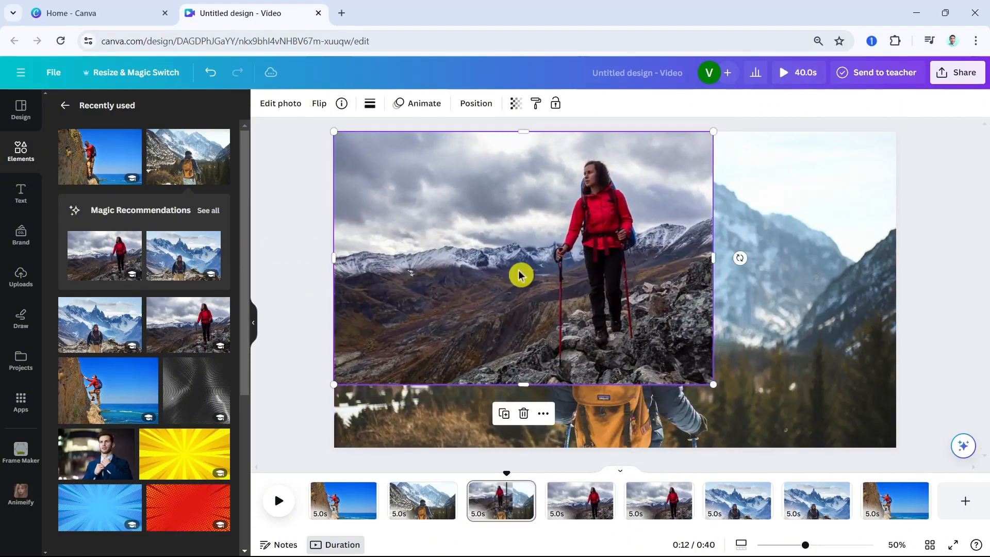
drag(714, 385, 892, 511)
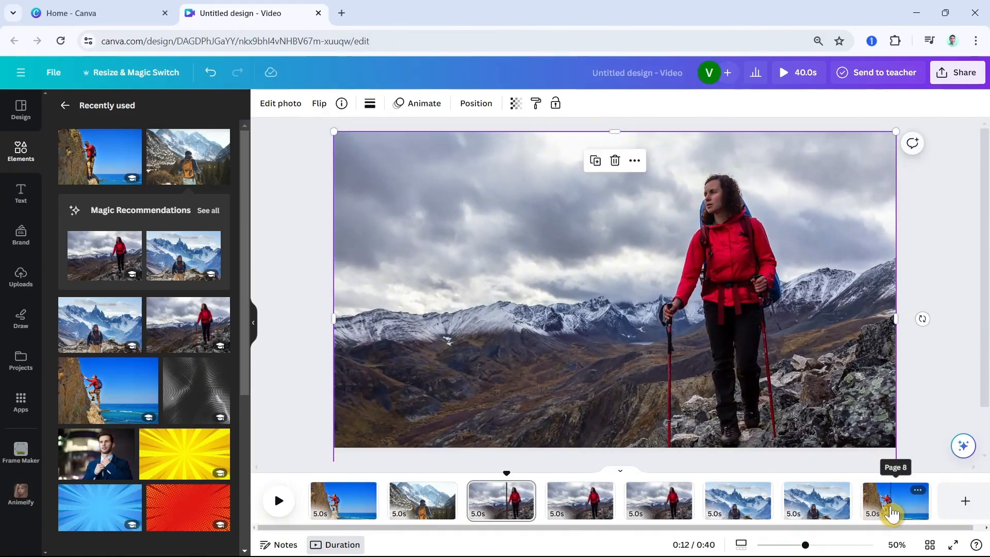
click(281, 103)
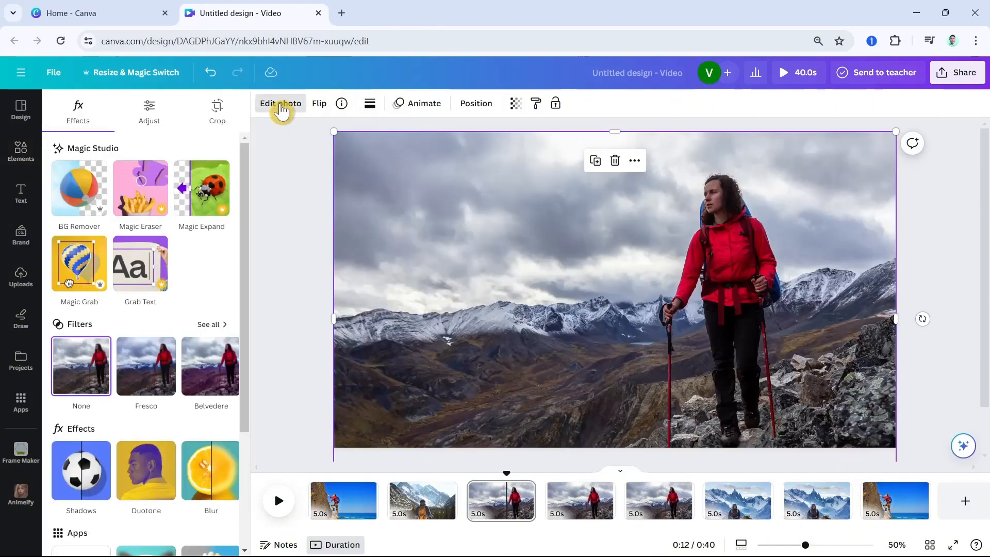
click(86, 194)
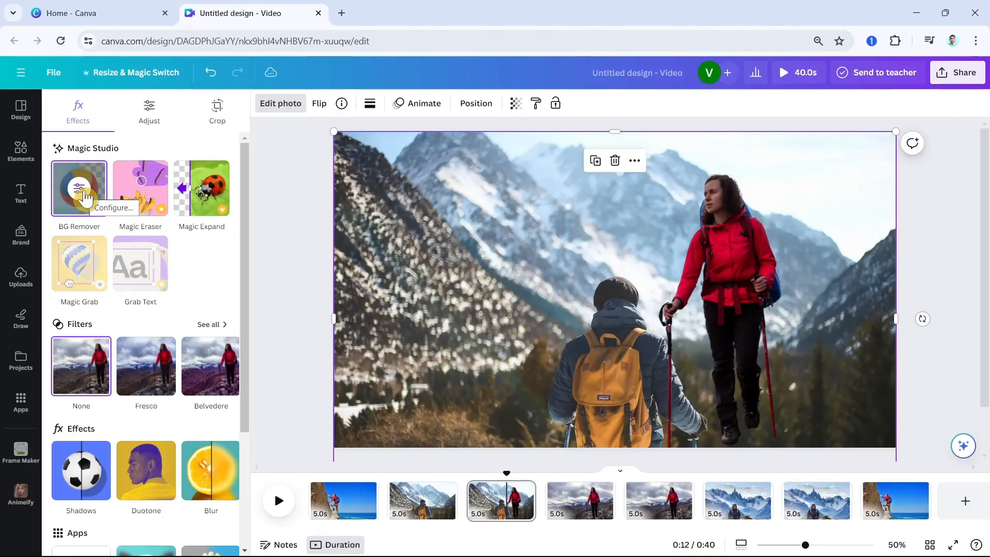
- Overlay the hooded hiker photo at full-page size on page 5 and remove the photo's background
click(661, 501)
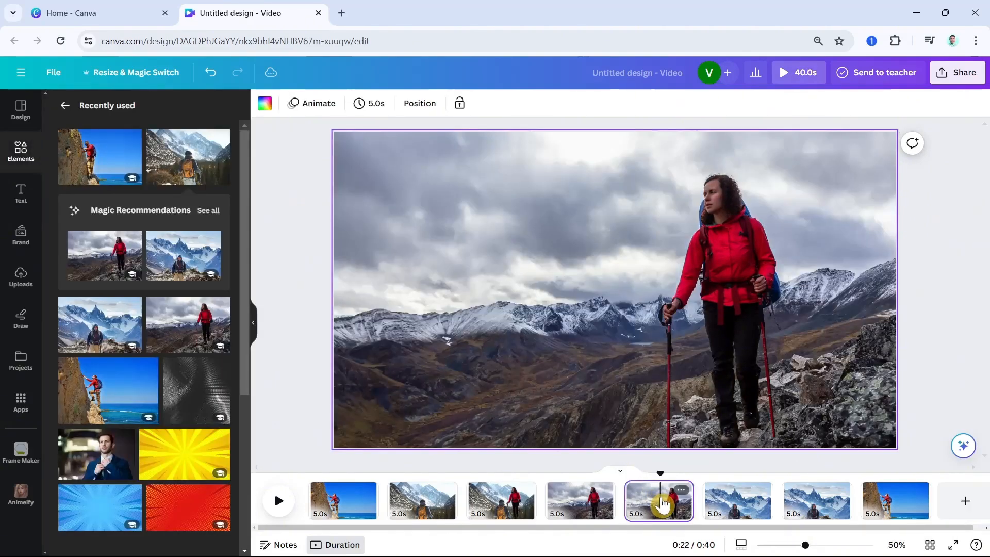
click(184, 268)
drag(588, 320, 493, 285)
drag(714, 385, 895, 537)
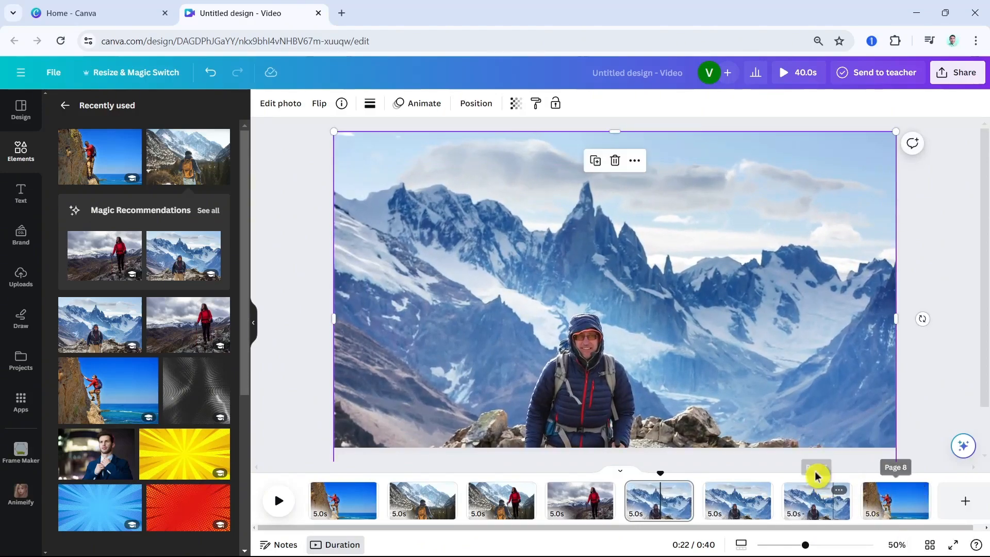
click(273, 104)
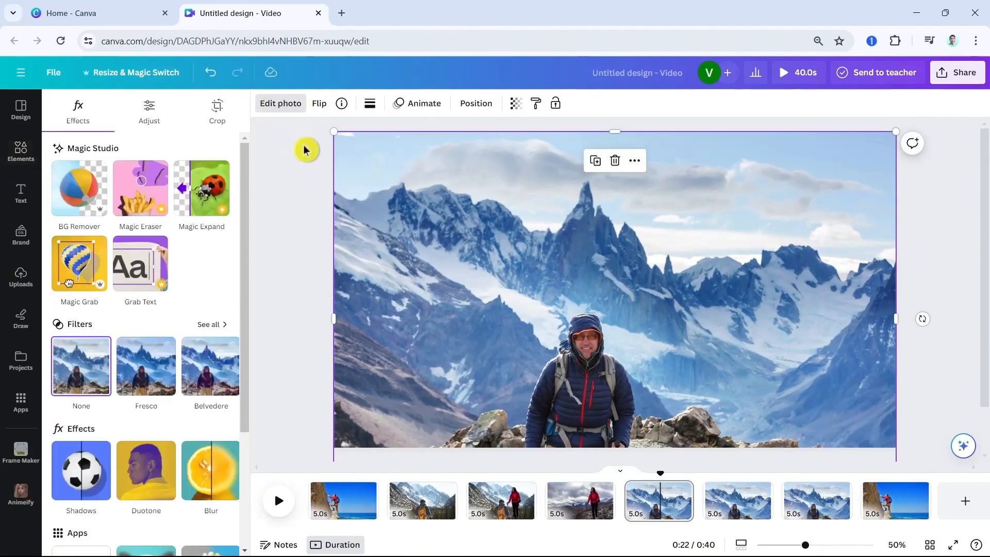
click(80, 186)
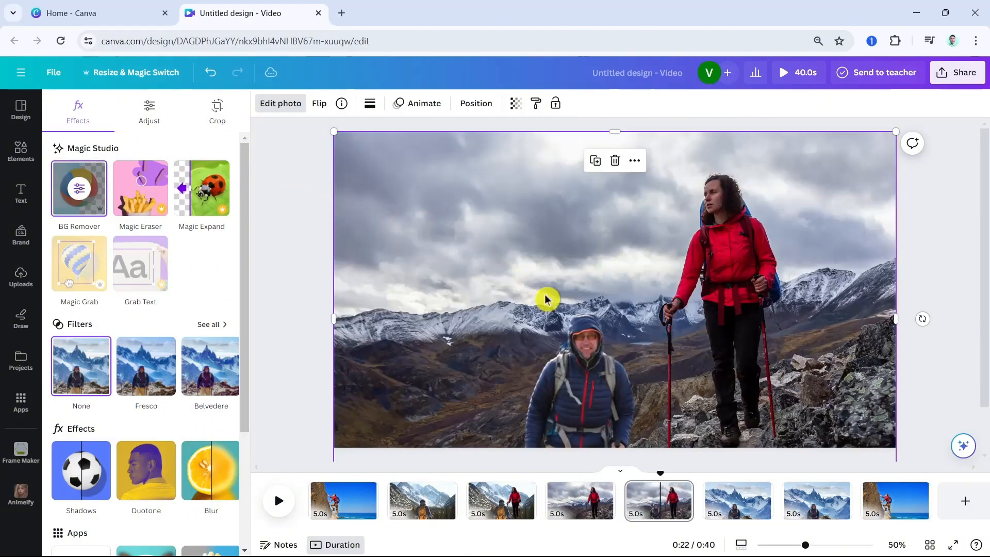
- Overlay the rock climber photo at full-page size on page 7 and remove the photo's background
click(817, 503)
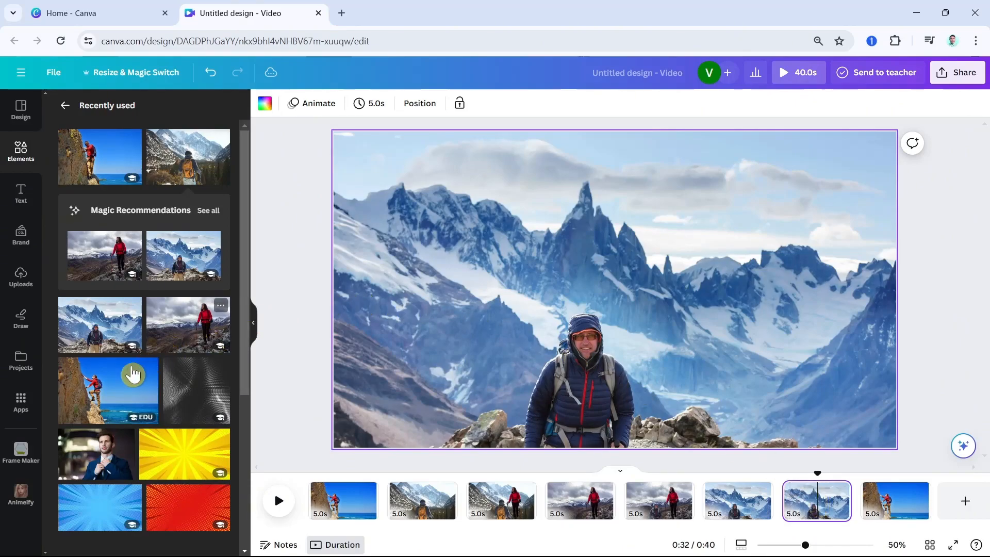
click(124, 392)
drag(600, 330, 509, 299)
drag(713, 384, 901, 460)
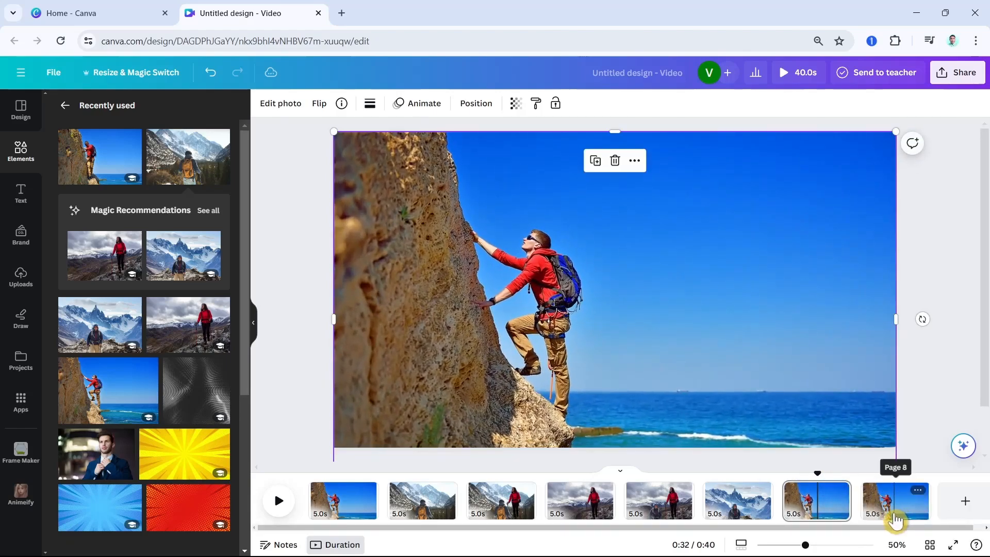
click(286, 107)
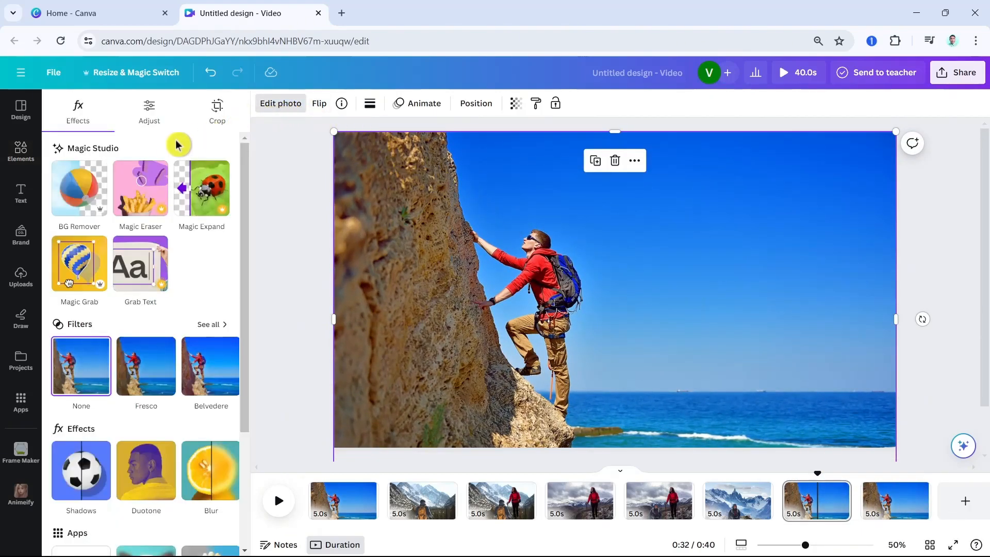
click(97, 192)
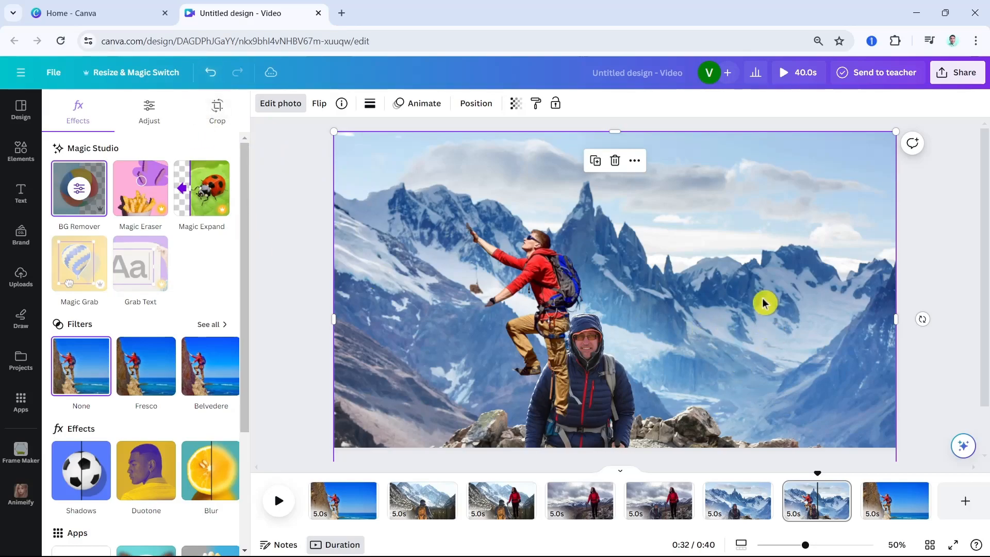
- Add a Match & Move transition after the first page and apply it between all pages
click(336, 485)
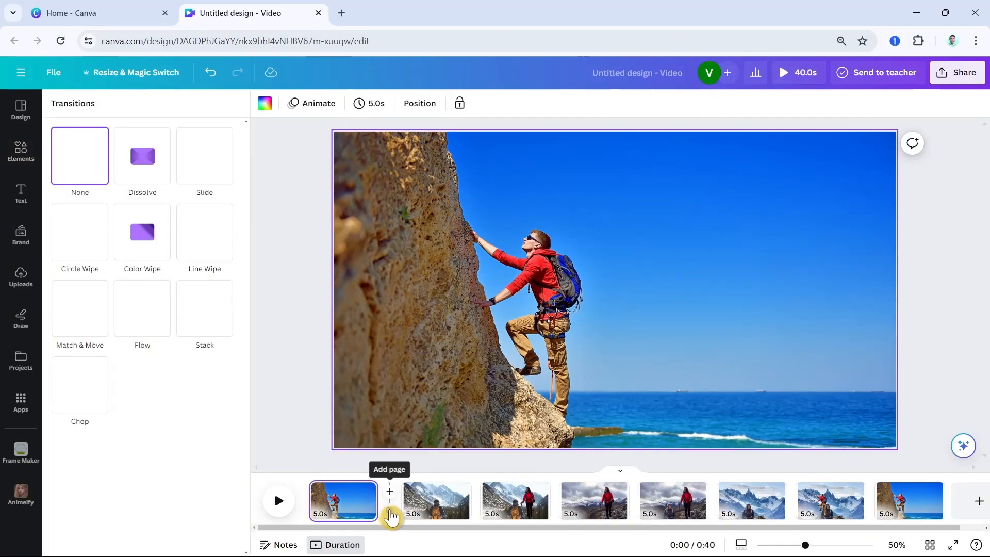
click(80, 322)
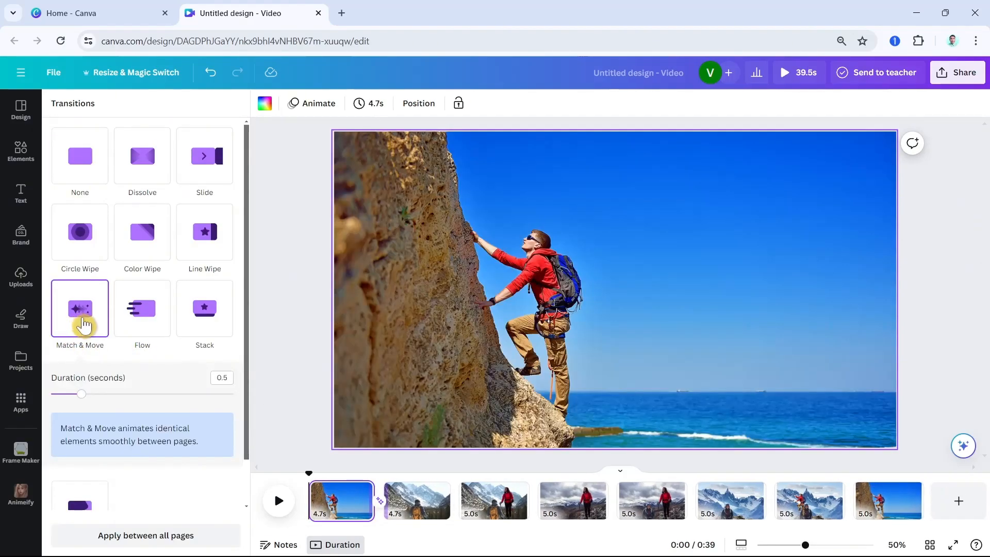
scroll(142, 484, down, 1)
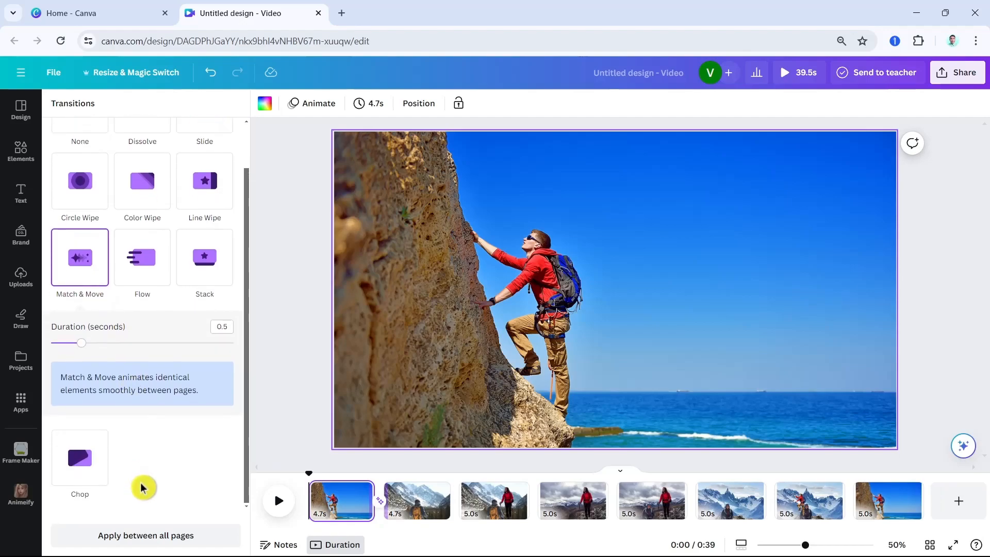
scroll(143, 483, up, 1)
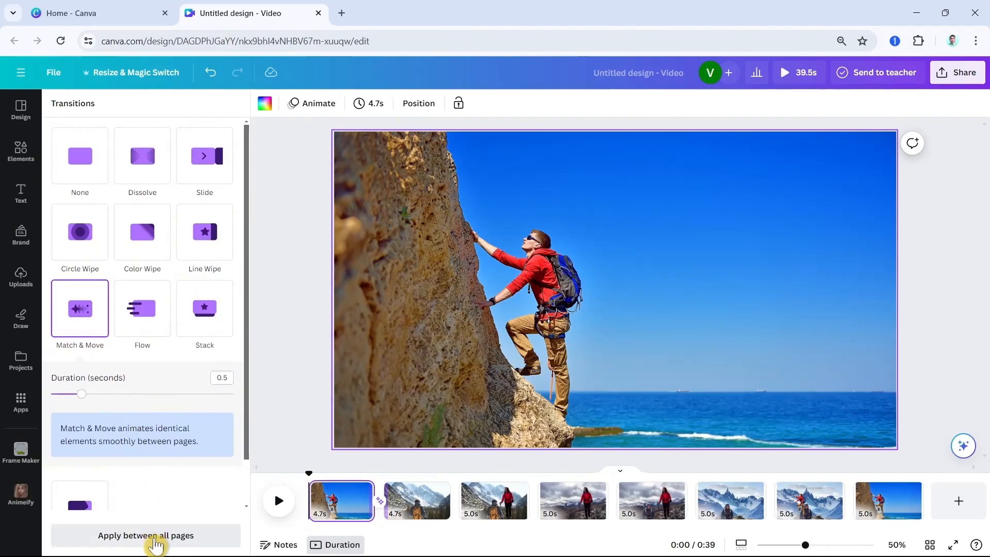
click(158, 536)
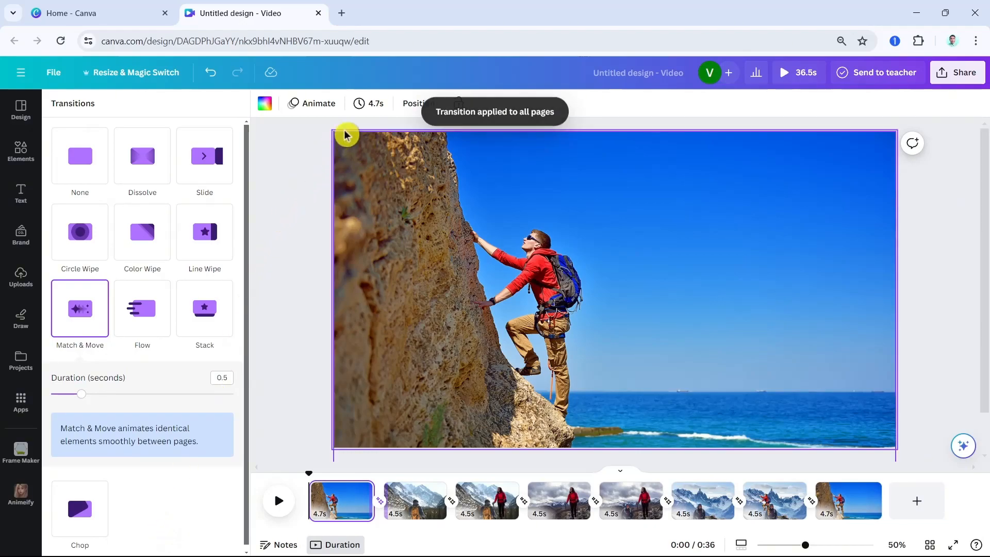
- Set the page timing to 1.0 s for all eight pages and play the video from the first page
click(375, 107)
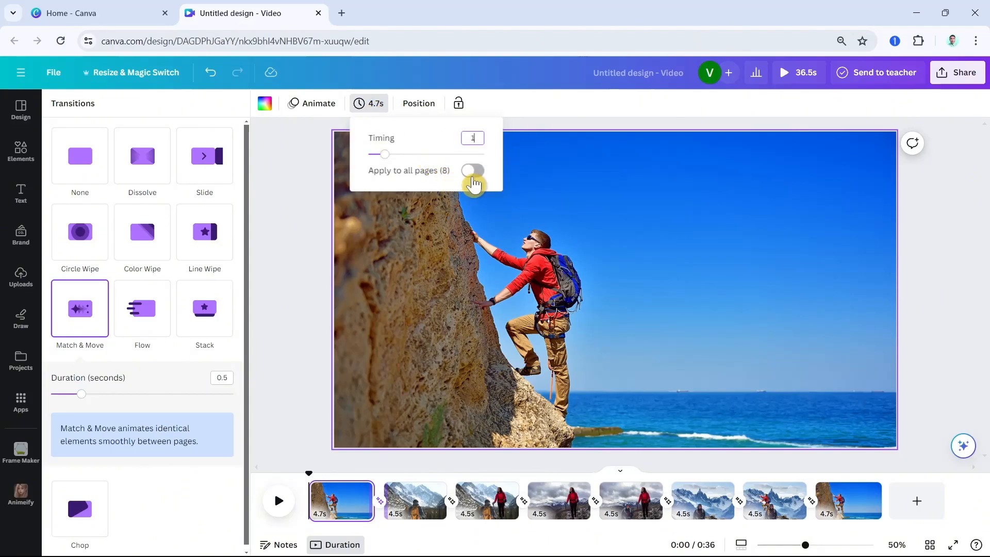
click(473, 174)
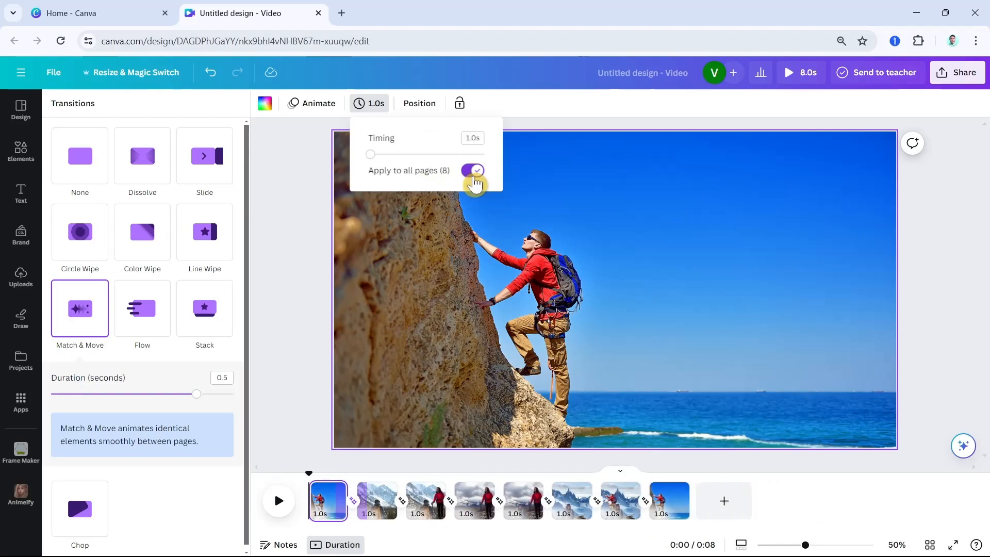
click(281, 506)
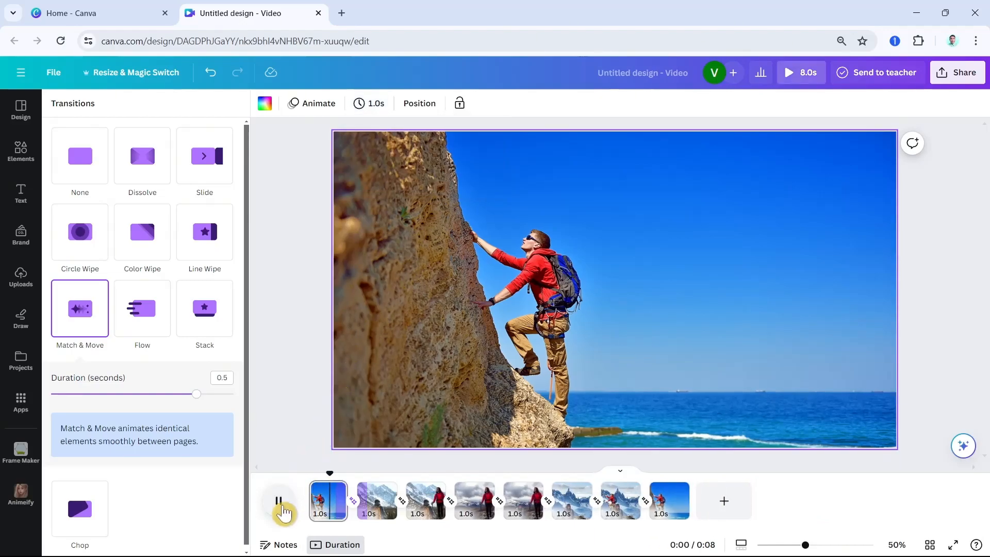